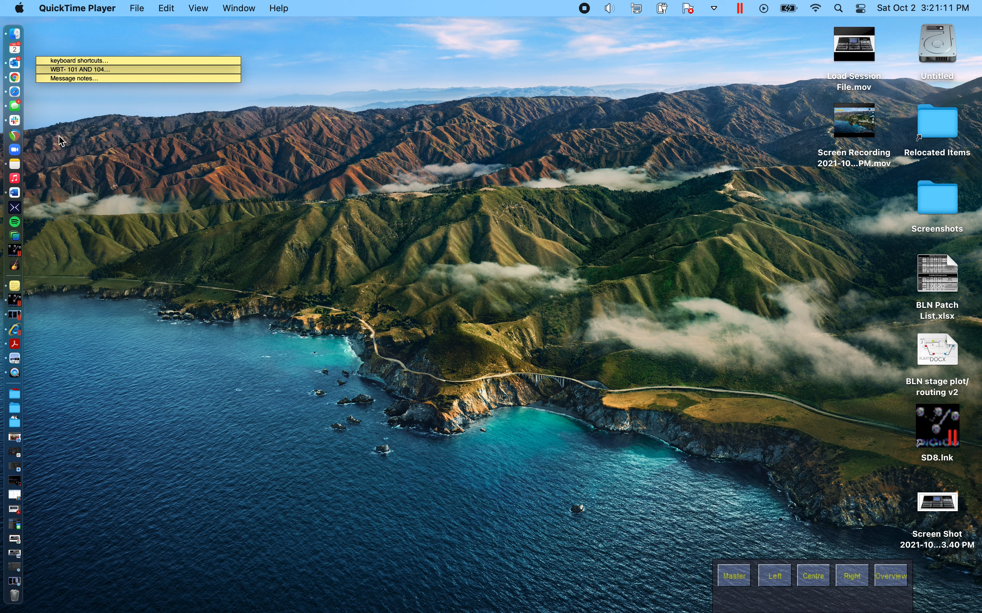
# Step: Switch to REAPER and load the Template1 project template with its prepared instrument tracks
pyautogui.click(15, 135)
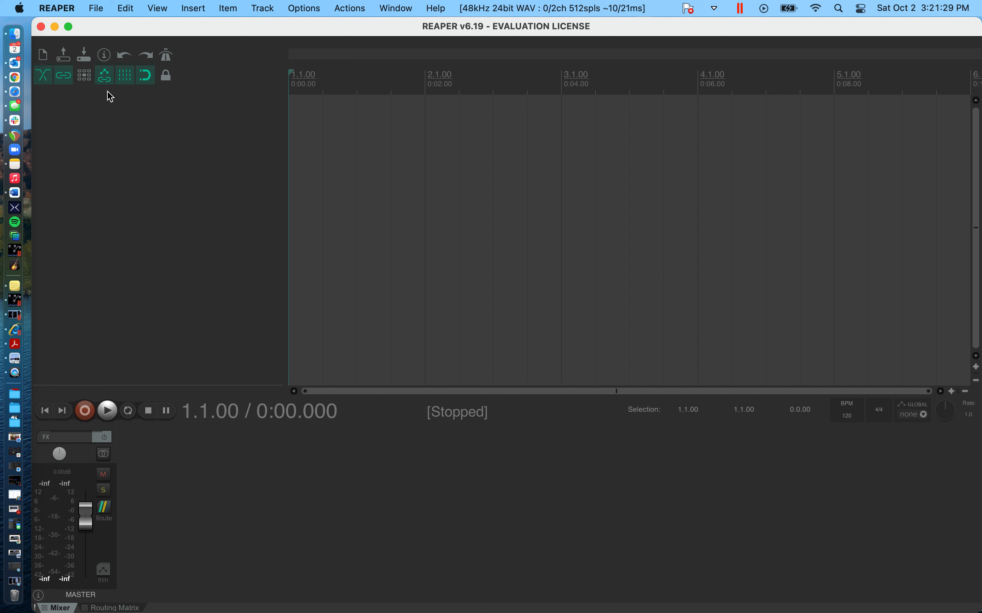
pyautogui.click(98, 8)
pyautogui.moveTo(126, 142)
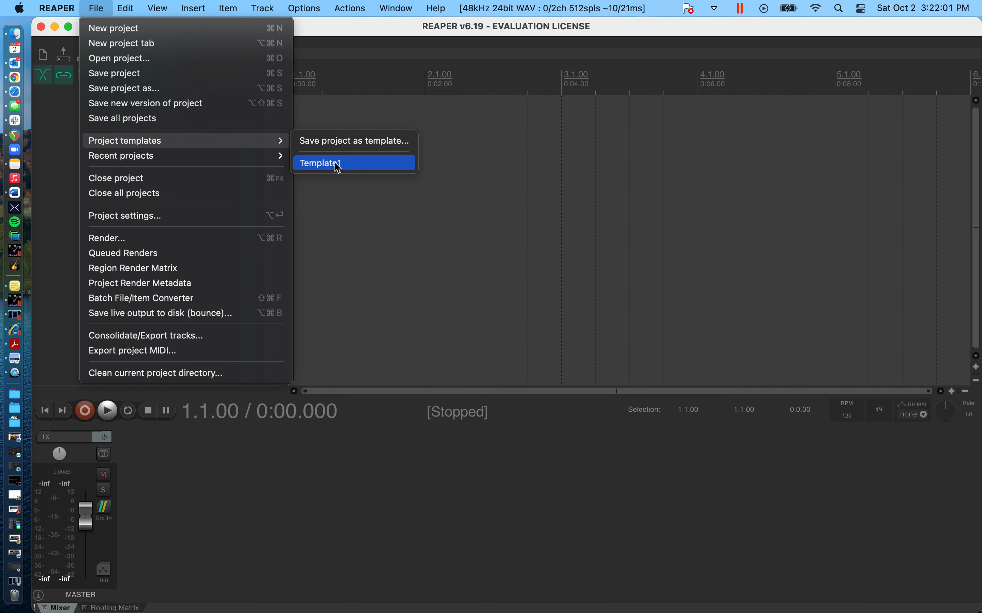
pyautogui.click(364, 164)
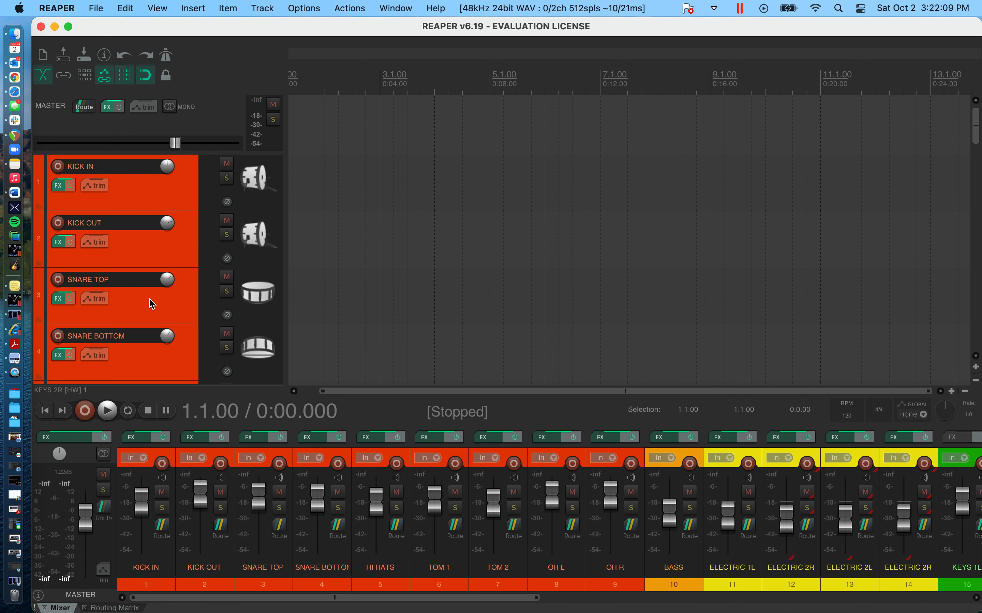
pyautogui.scroll(-20, 158, 266)
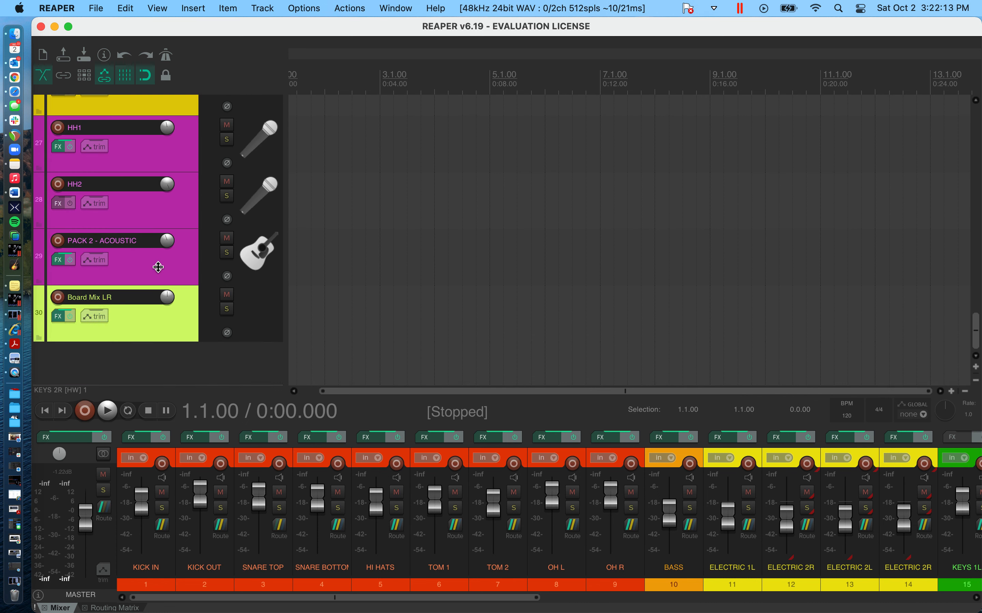
pyautogui.scroll(20, 158, 267)
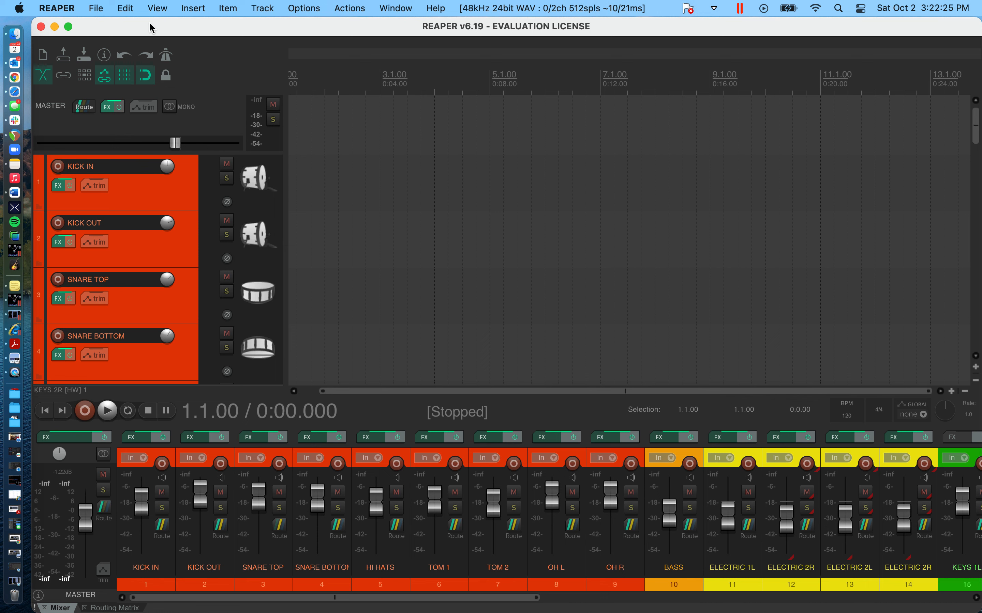
# Step: Save the project under the name 10.2.2021 in the REAPER Media folder
pyautogui.click(97, 8)
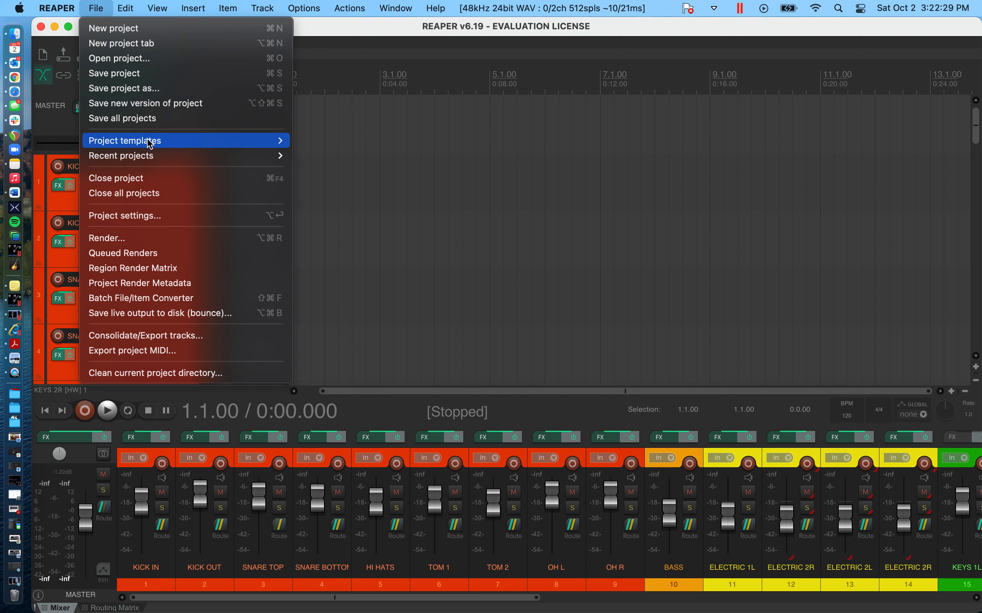
pyautogui.click(146, 89)
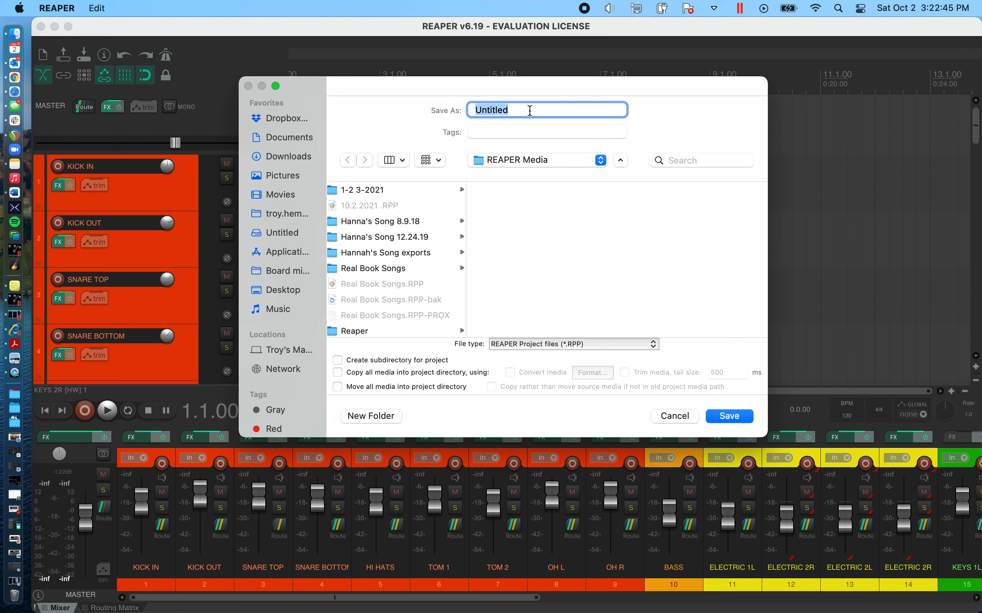
pyautogui.write('10')
pyautogui.press('Return')
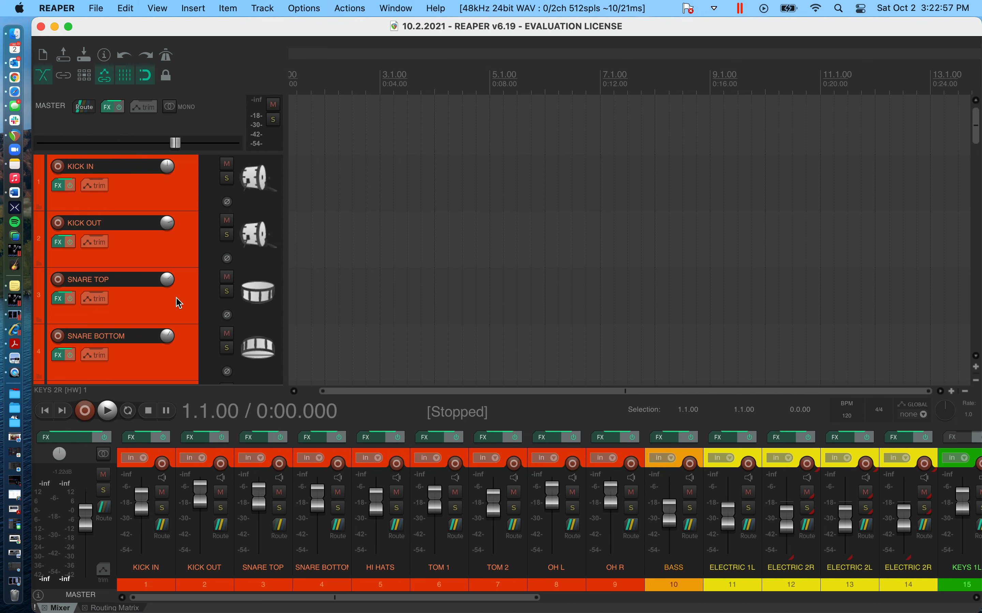
# Step: Record-arm the KICK IN, KICK OUT, SNARE TOP, SNARE BOTTOM and HI HATS tracks one by one
pyautogui.scroll(-3, 178, 302)
pyautogui.scroll(3, 177, 303)
pyautogui.click(175, 196)
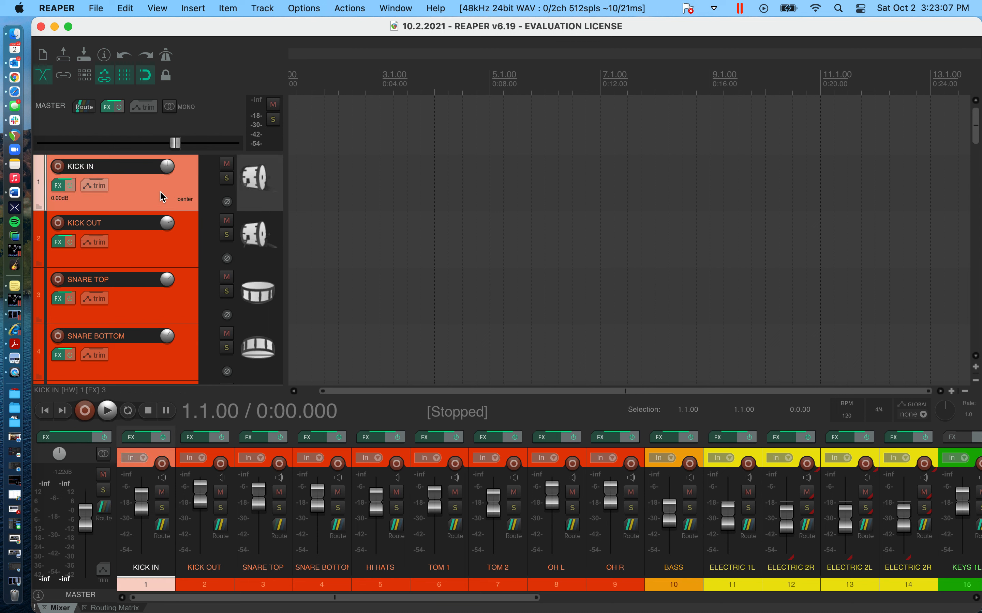
pyautogui.click(58, 168)
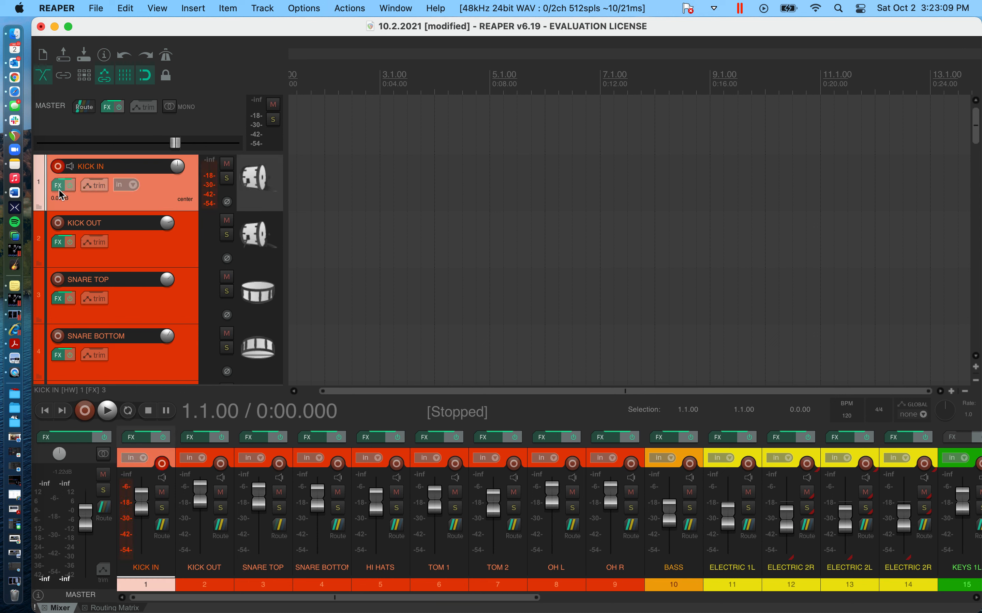
pyautogui.click(60, 223)
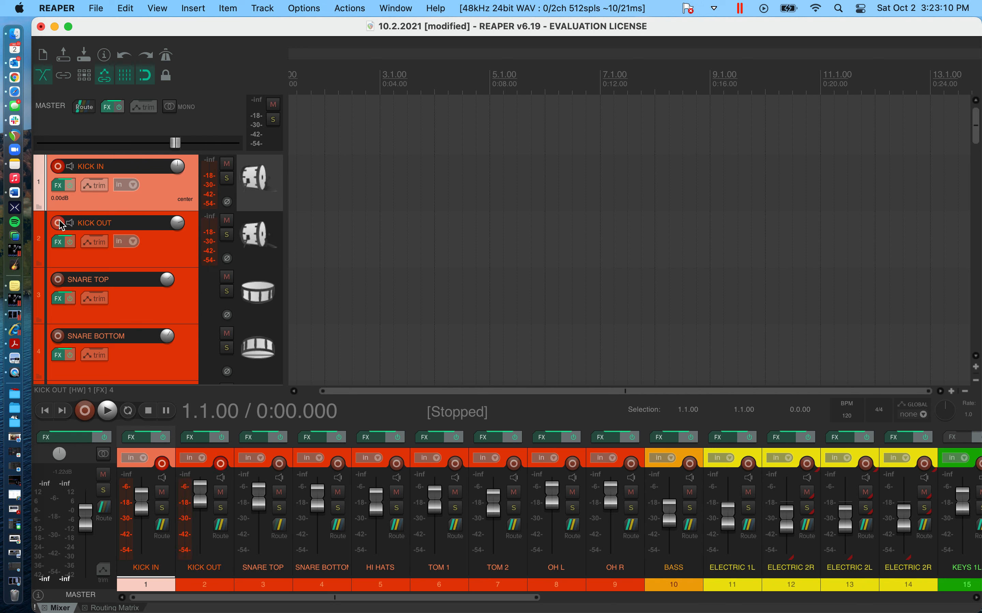
pyautogui.click(59, 279)
pyautogui.click(59, 335)
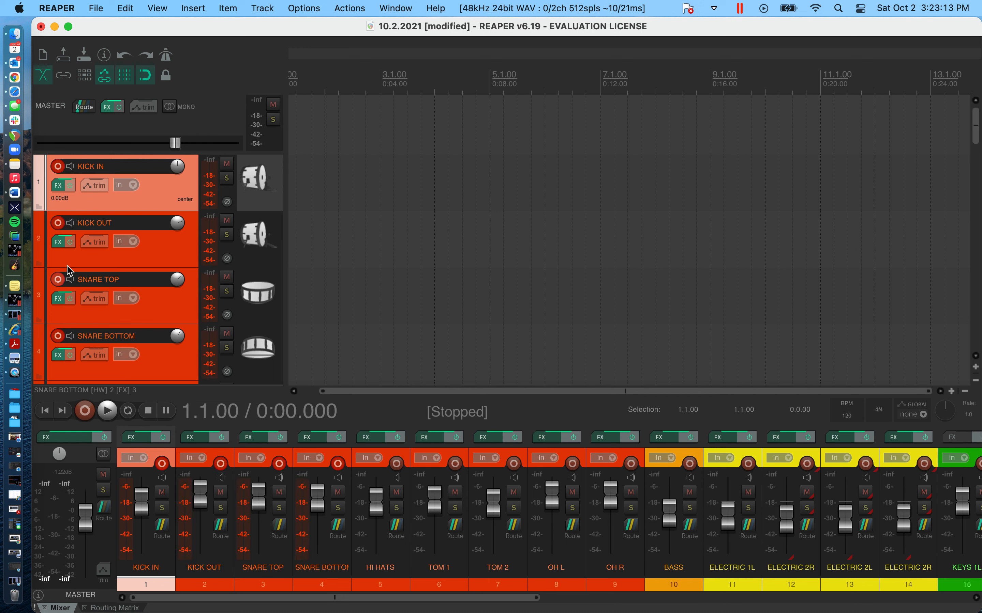
pyautogui.scroll(-3, 103, 286)
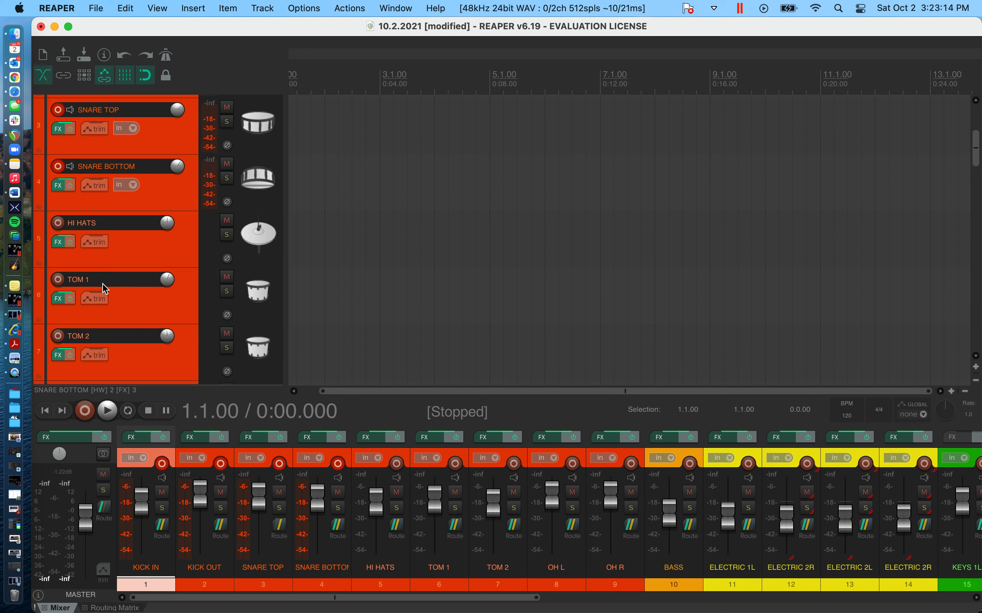
pyautogui.click(58, 223)
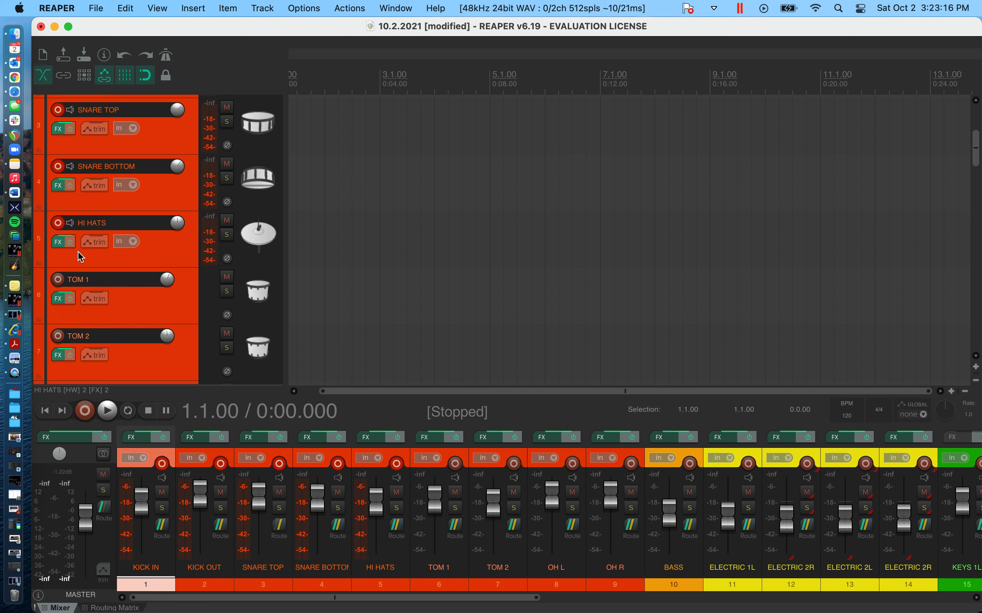
# Step: Disarm the five drum tracks from HI HATS back to KICK IN individually
pyautogui.click(58, 223)
pyautogui.click(58, 167)
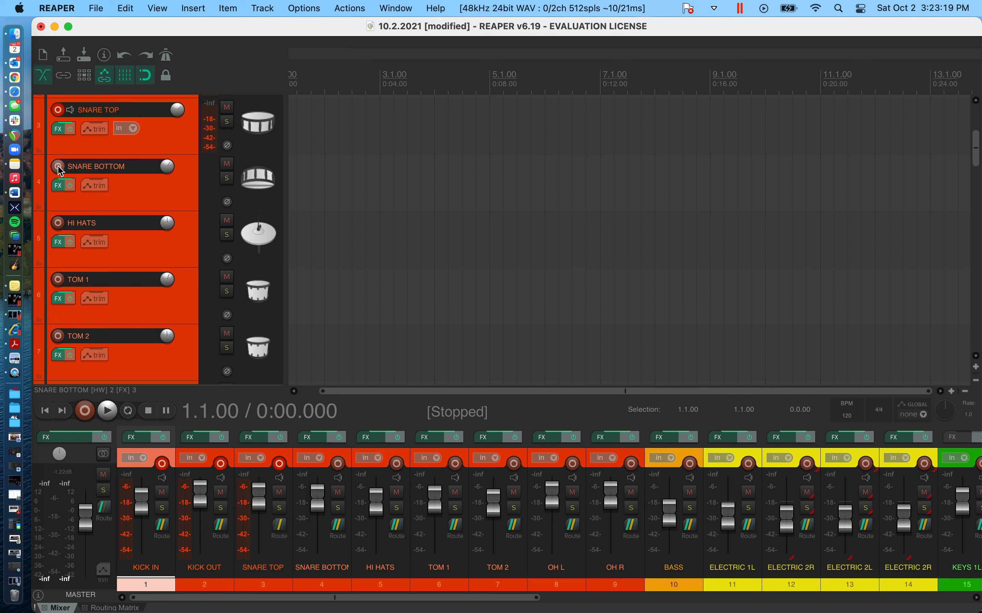
pyautogui.scroll(4, 100, 153)
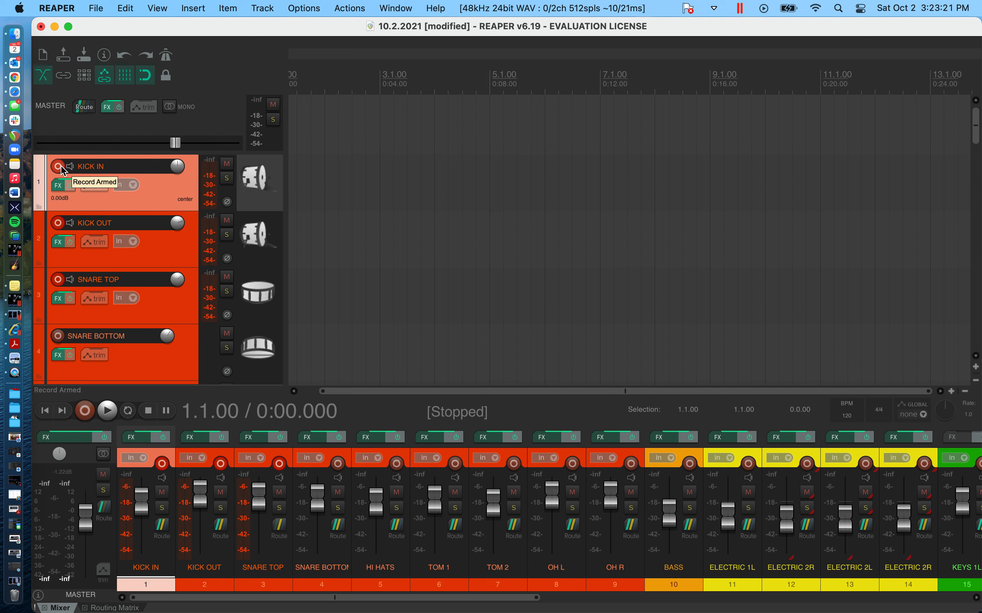
pyautogui.click(58, 223)
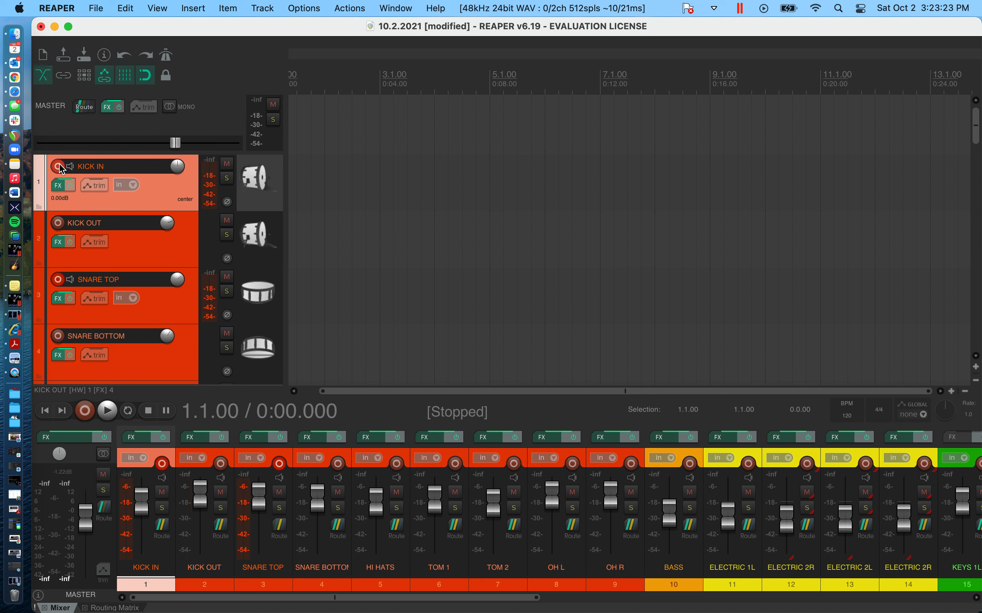
pyautogui.click(58, 166)
pyautogui.click(59, 279)
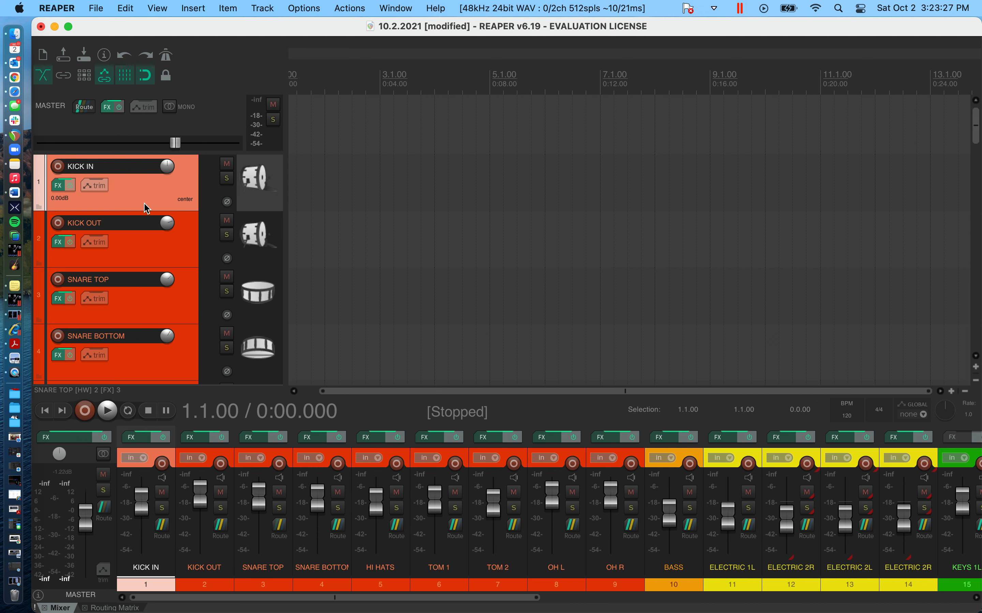
# Step: Select all tracks in the project and record-arm them together, checking the list down to Board Mix LR
pyautogui.press('super+a')
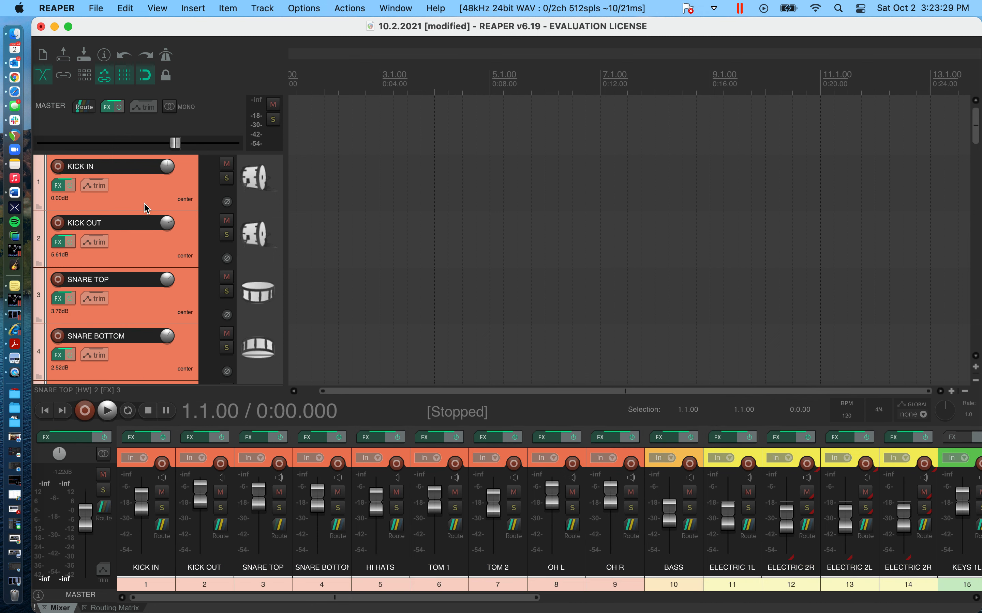
pyautogui.scroll(-20, 156, 286)
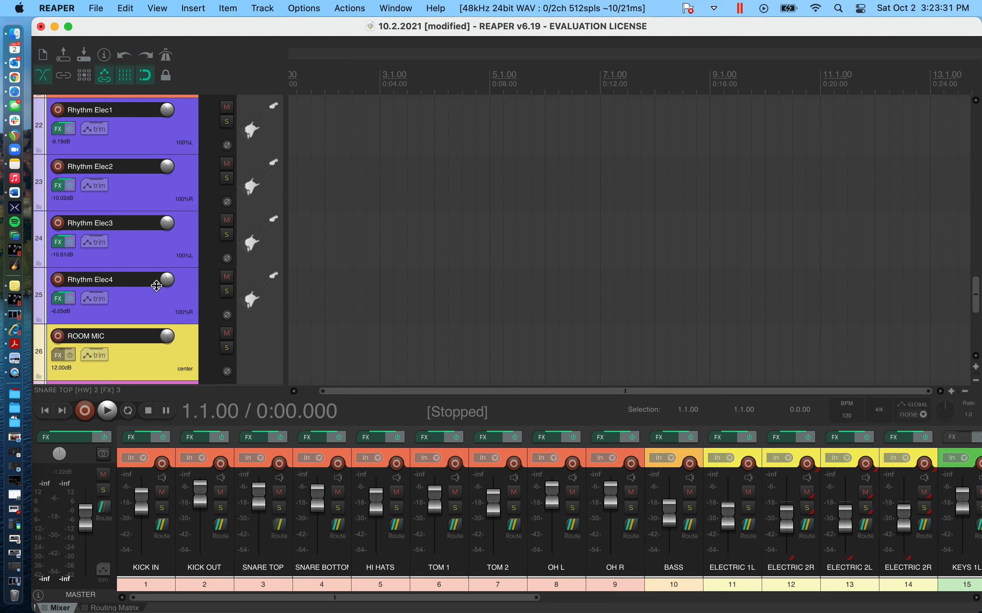
pyautogui.scroll(-5, 156, 286)
pyautogui.scroll(20, 156, 286)
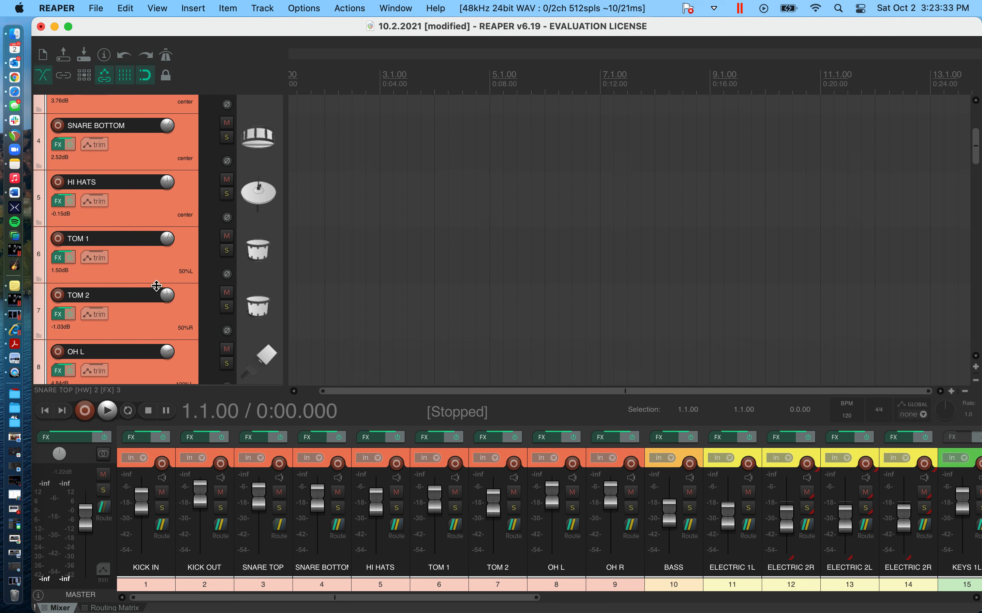
pyautogui.keyDown('super'); pyautogui.click(58, 167); pyautogui.keyUp('super')
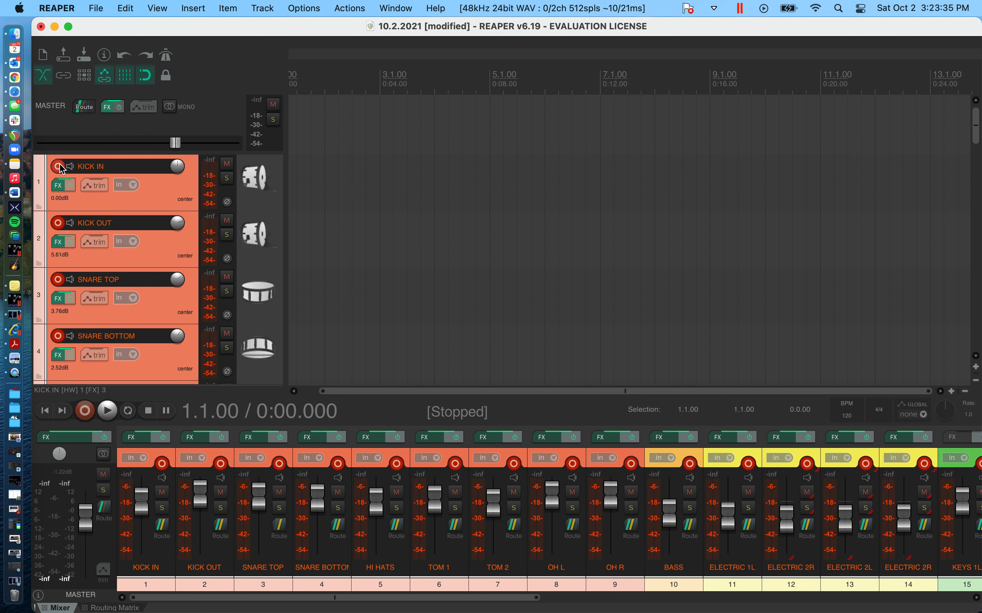
pyautogui.scroll(-7, 102, 296)
pyautogui.scroll(8, 102, 298)
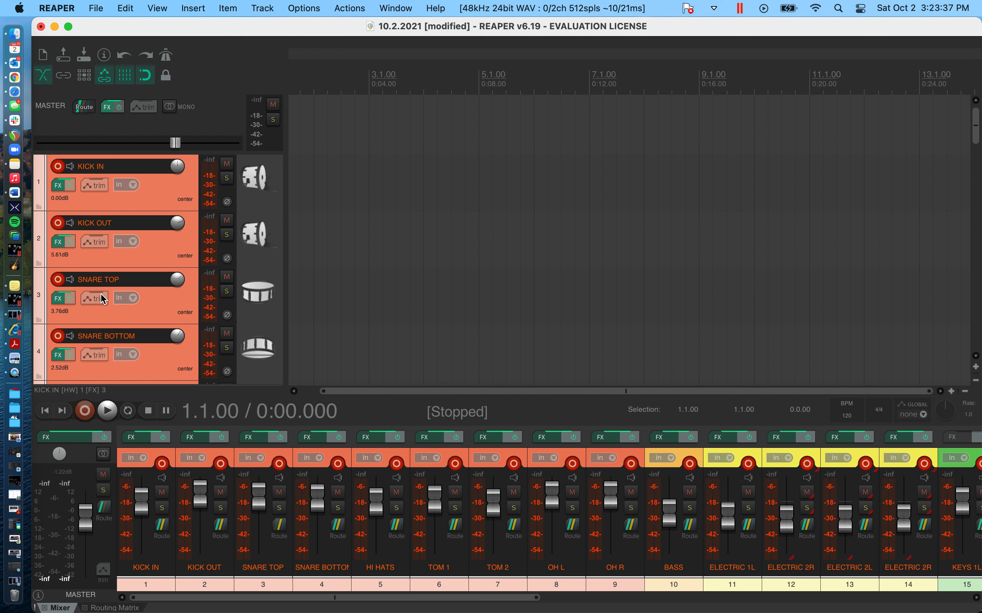
pyautogui.scroll(-20, 157, 211)
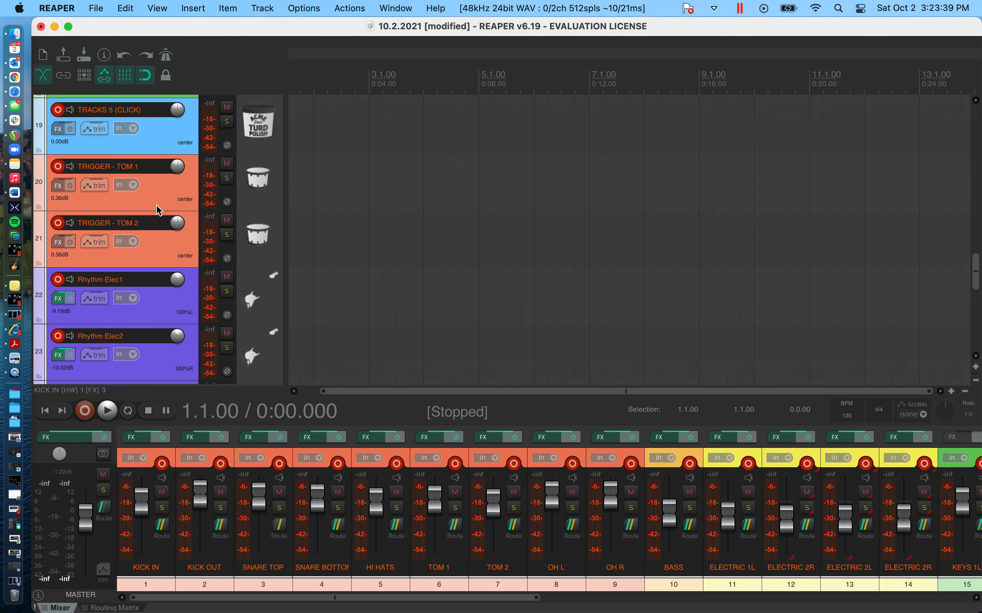
pyautogui.scroll(-2, 158, 210)
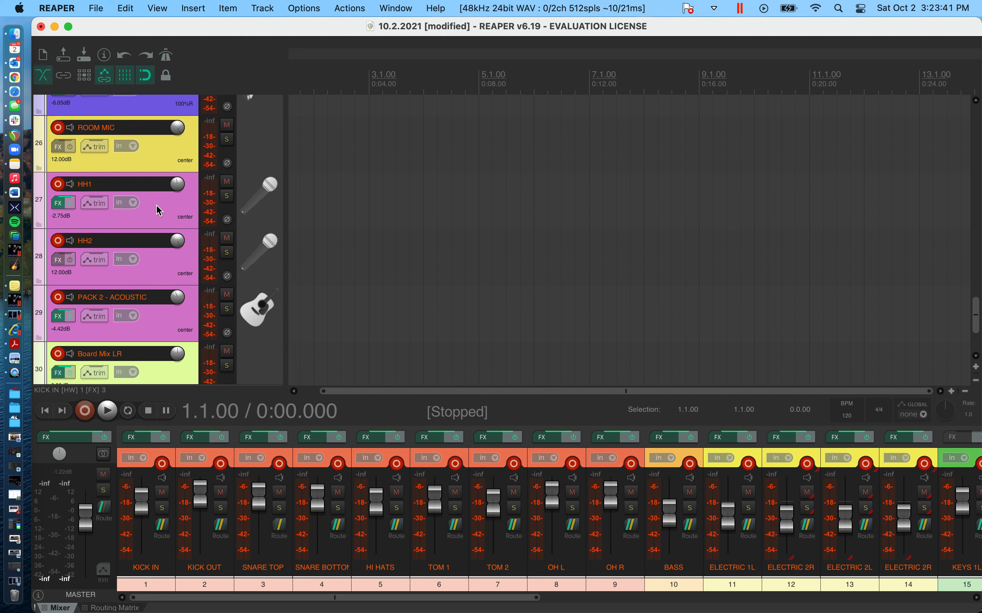
pyautogui.scroll(6, 157, 211)
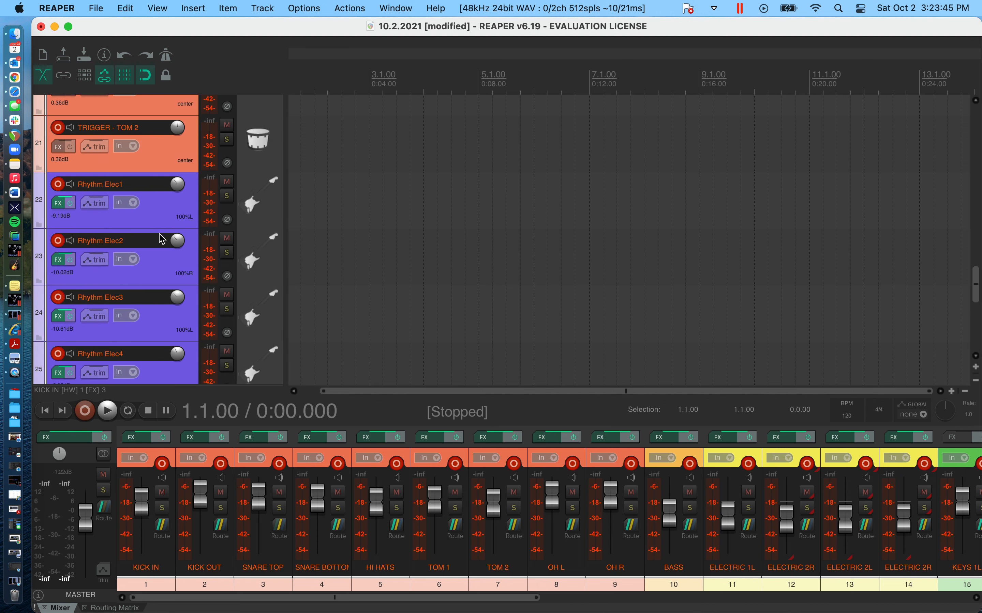
# Step: Exclude TRIGGER - TOM 2, Rhythm Elec1 and Rhythm Elec2 from the selection and disarm all tracks still selected
pyautogui.click(169, 162)
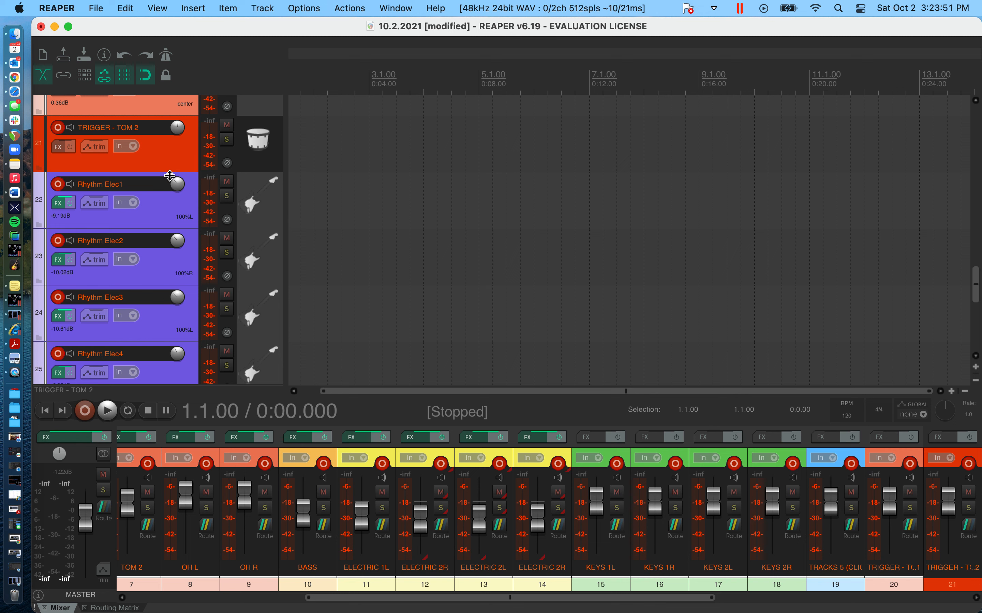
pyautogui.keyDown('shift'); pyautogui.click(175, 211); pyautogui.keyUp('shift')
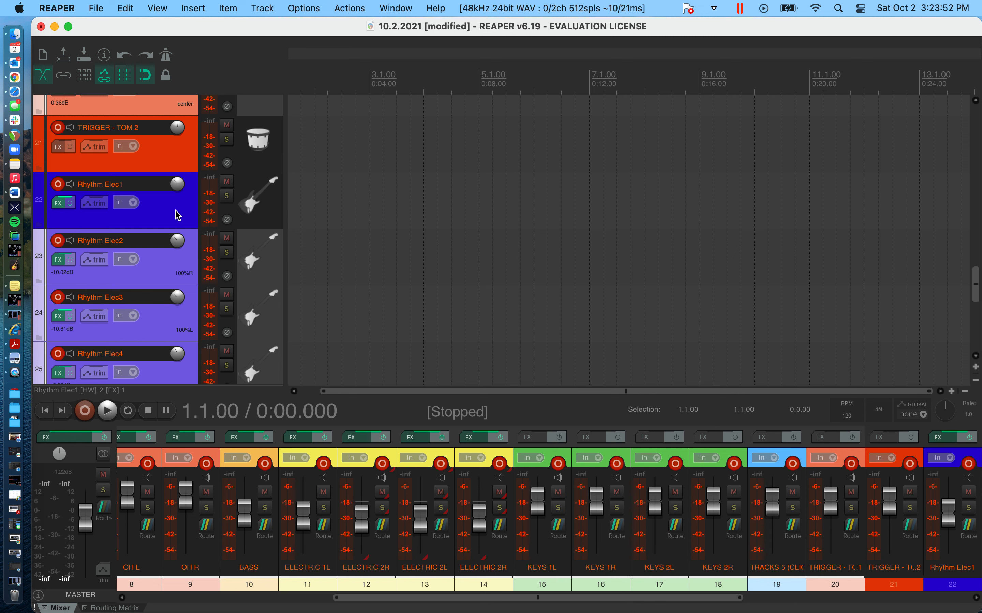
pyautogui.keyDown('shift'); pyautogui.click(167, 264); pyautogui.keyUp('shift')
pyautogui.click(59, 297)
pyautogui.click(60, 298)
pyautogui.click(60, 297)
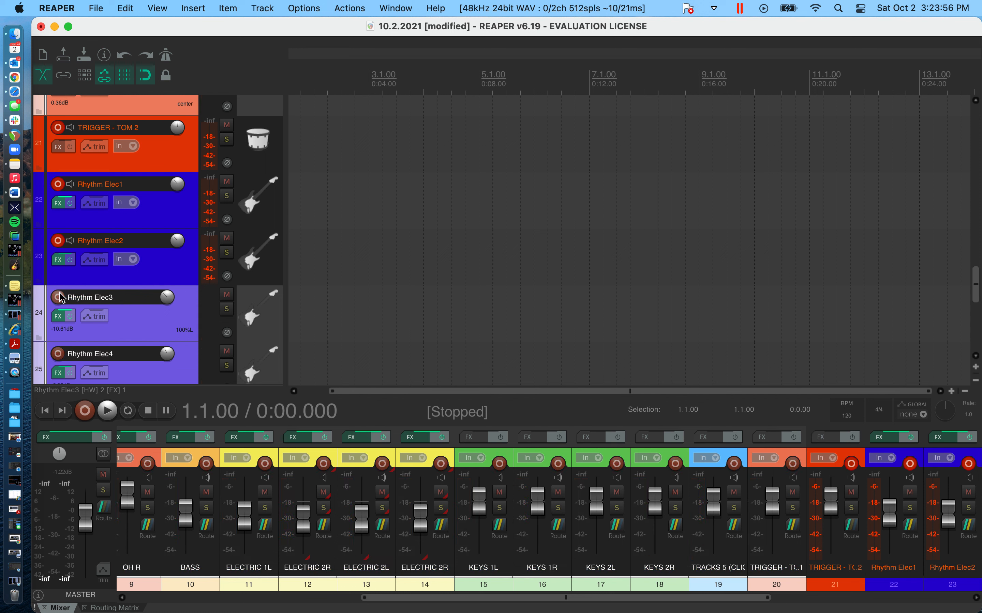
# Step: Disarm Rhythm Elec2, Rhythm Elec1 and TRIGGER - TOM 2 individually
pyautogui.click(58, 240)
pyautogui.click(58, 184)
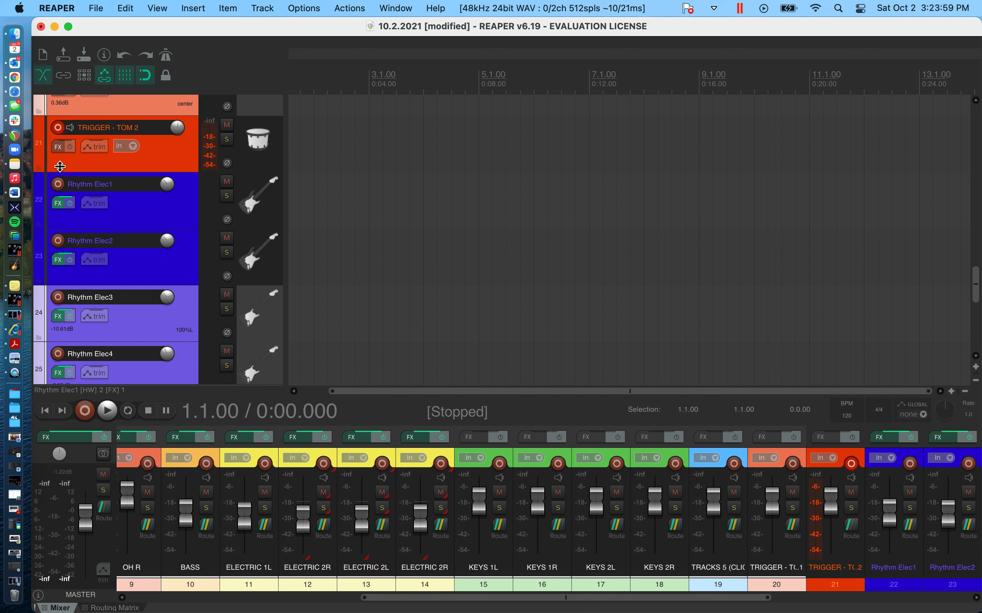
pyautogui.click(57, 128)
# Step: Select the consecutive range of tracks from KEYS 1R to Rhythm Elec2
pyautogui.scroll(5, 103, 151)
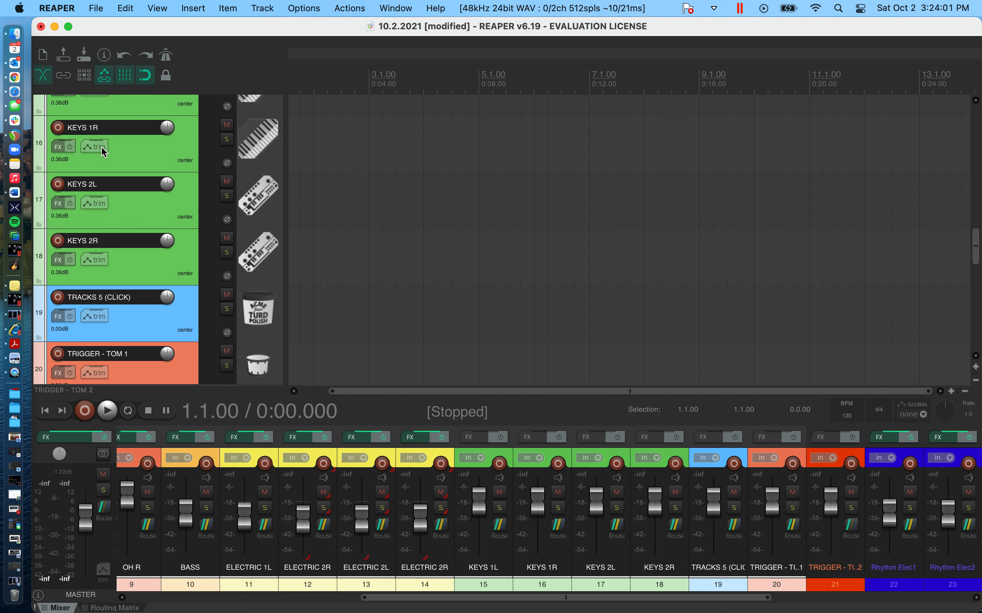
pyautogui.click(154, 163)
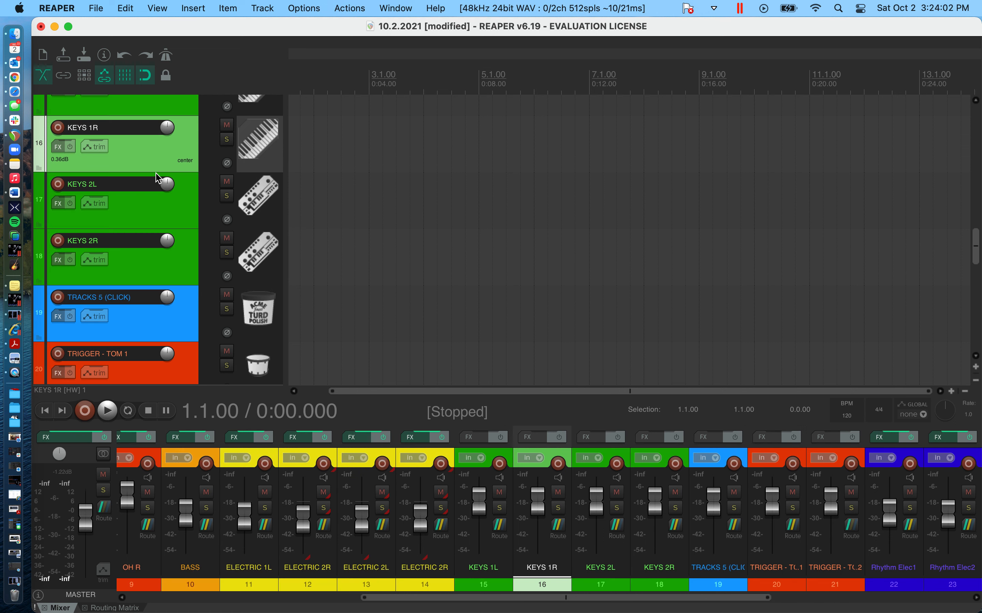
pyautogui.keyDown('shift'); pyautogui.click(166, 270); pyautogui.keyUp('shift')
pyautogui.scroll(-4, 165, 270)
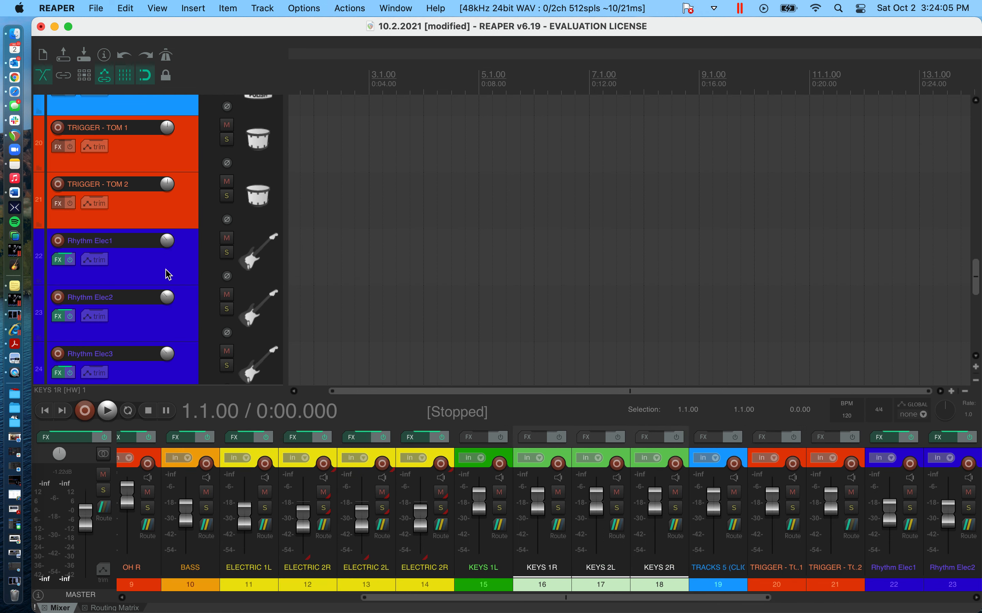
pyautogui.keyDown('shift'); pyautogui.click(164, 323); pyautogui.keyUp('shift')
# Step: Record-arm the selected range of tracks together and disarm it again
pyautogui.scroll(7, 162, 292)
pyautogui.scroll(-7, 163, 255)
pyautogui.scroll(8, 162, 255)
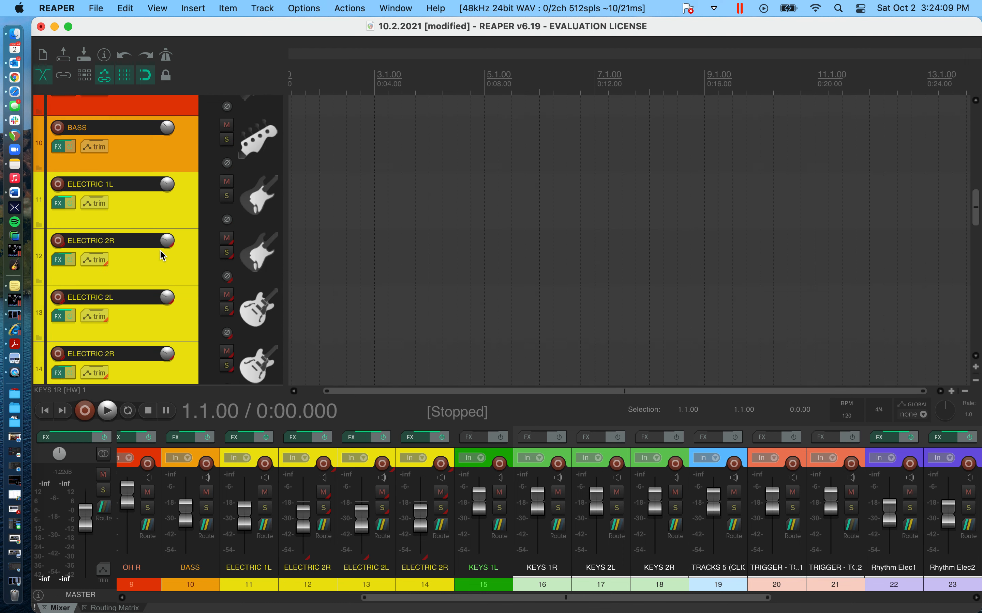
pyautogui.scroll(-3, 163, 255)
pyautogui.click(62, 241)
pyautogui.click(62, 240)
pyautogui.scroll(15, 126, 211)
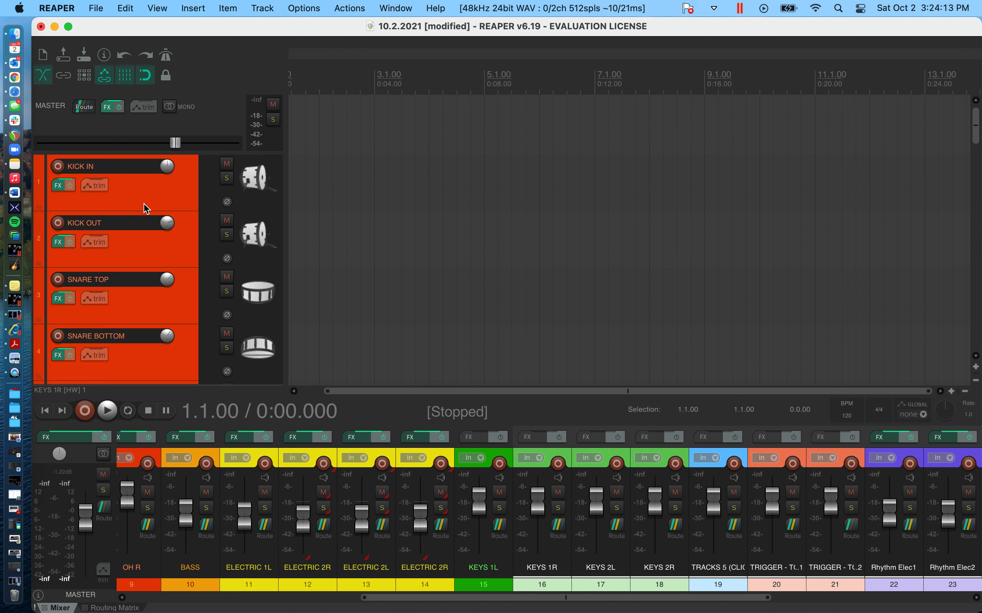
# Step: Select every track in the project and record-arm them all together
pyautogui.click(146, 209)
pyautogui.press('super+a')
pyautogui.click(58, 167)
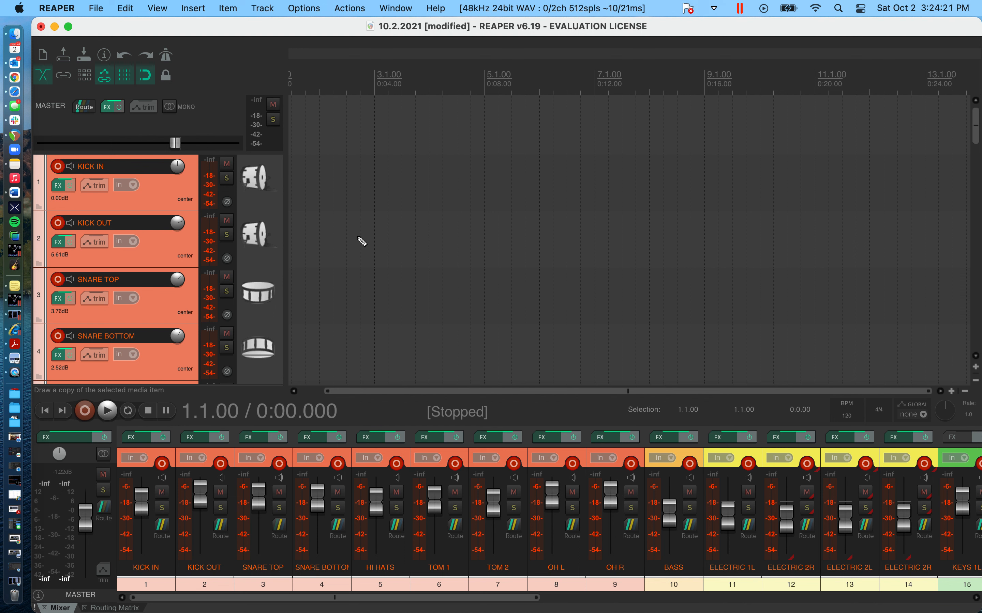
# Step: Run two short test recordings on all armed tracks, stopping the transport after each one
pyautogui.press('super+r')
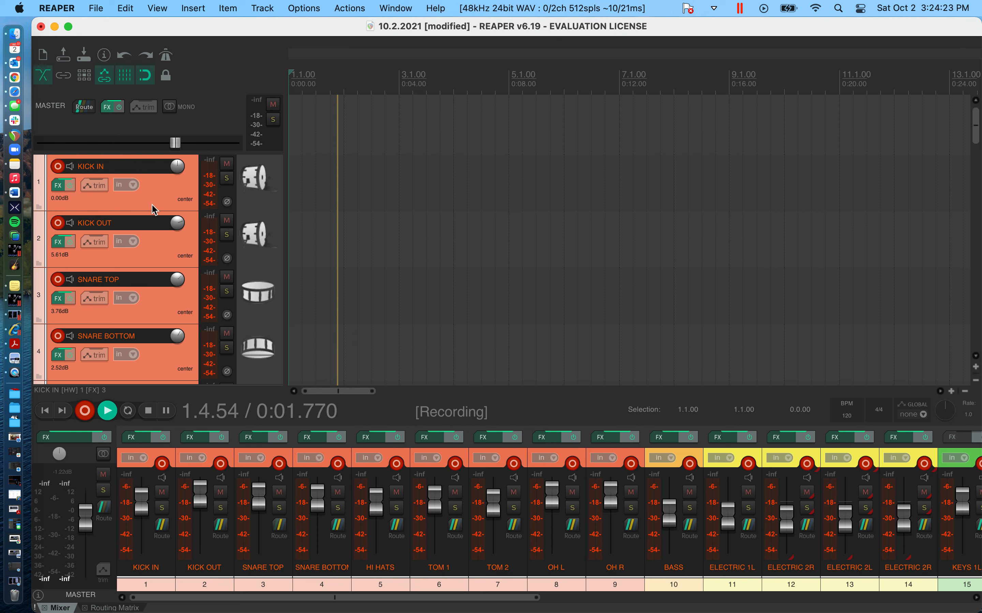
pyautogui.press('space')
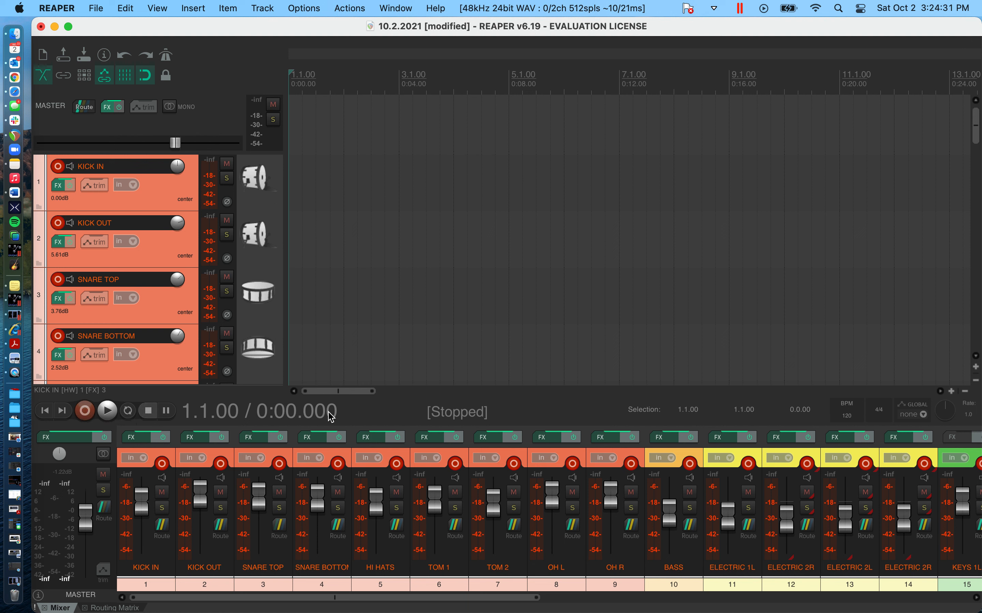
pyautogui.click(86, 411)
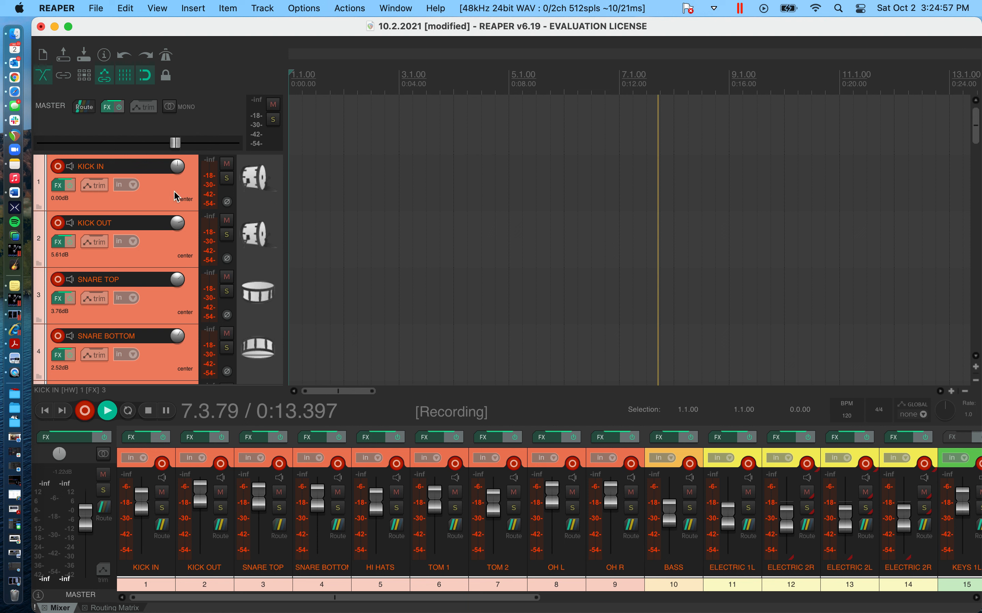
pyautogui.press('space')
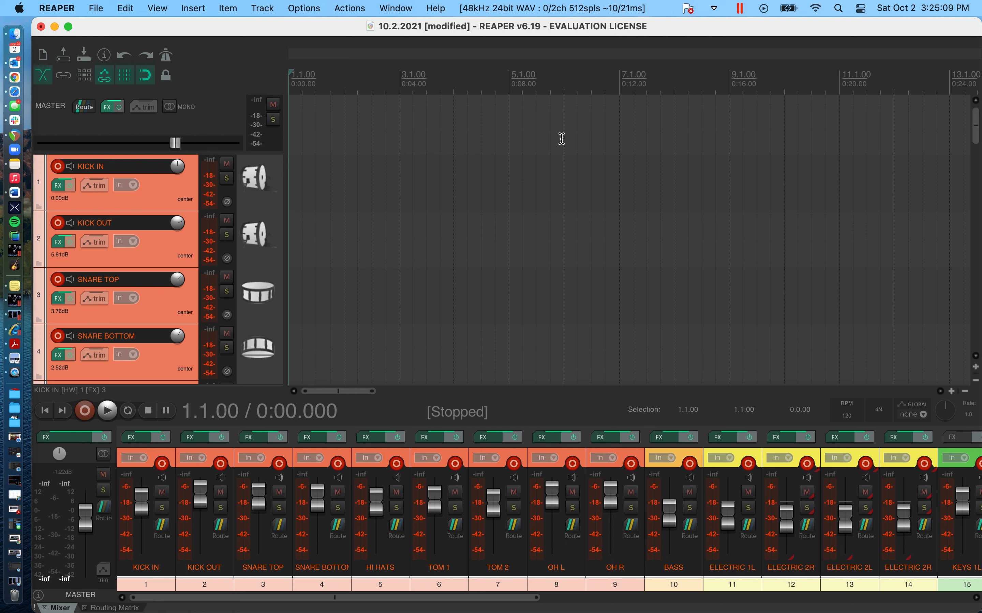
# Step: Clear the all-track selection by selecting KICK IN alone, ending with only KICK OUT selected
pyautogui.click(142, 195)
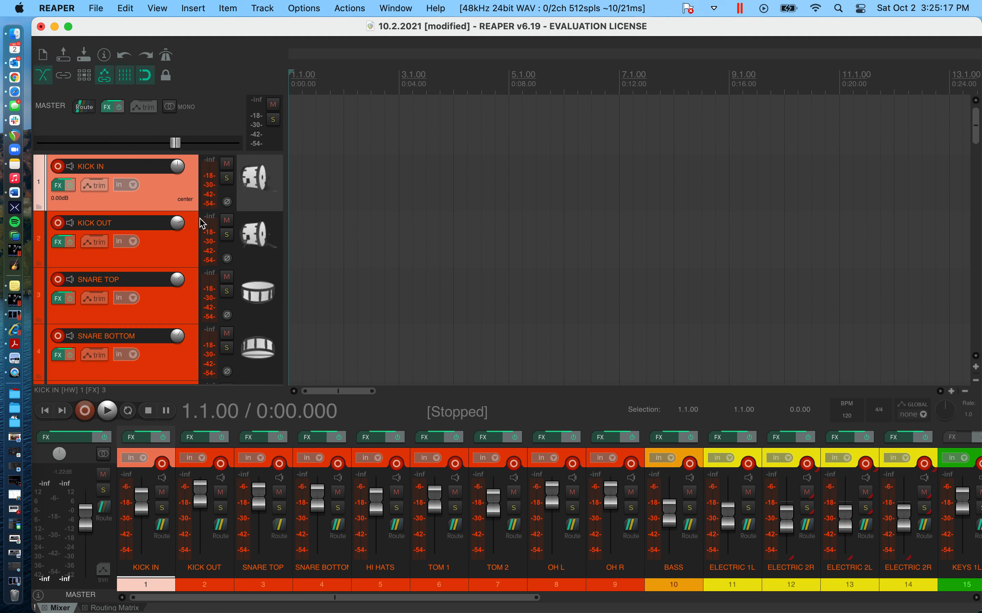
pyautogui.click(166, 256)
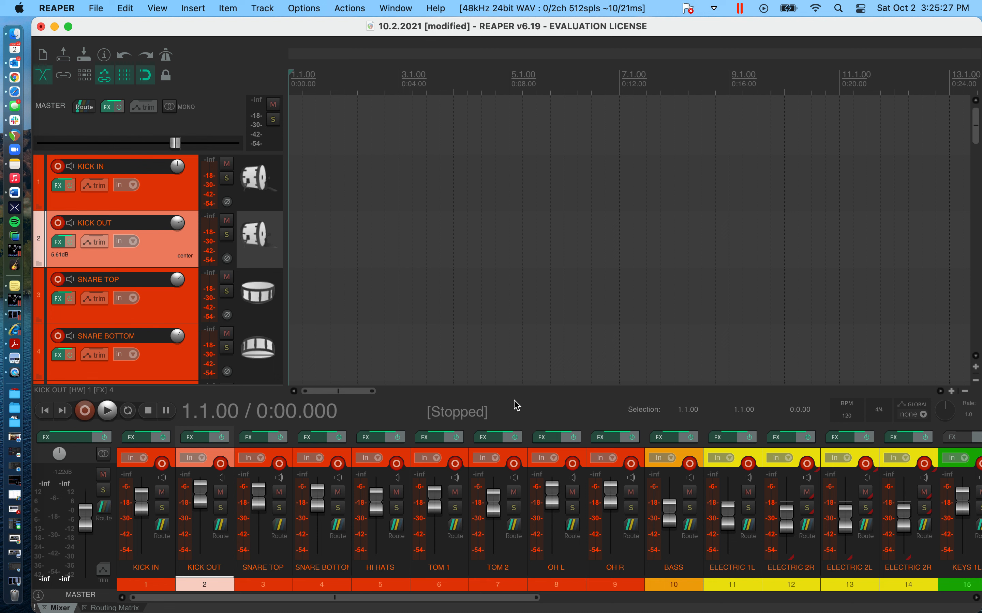
# Step: Hide the Transport bar and show it again
pyautogui.click(157, 9)
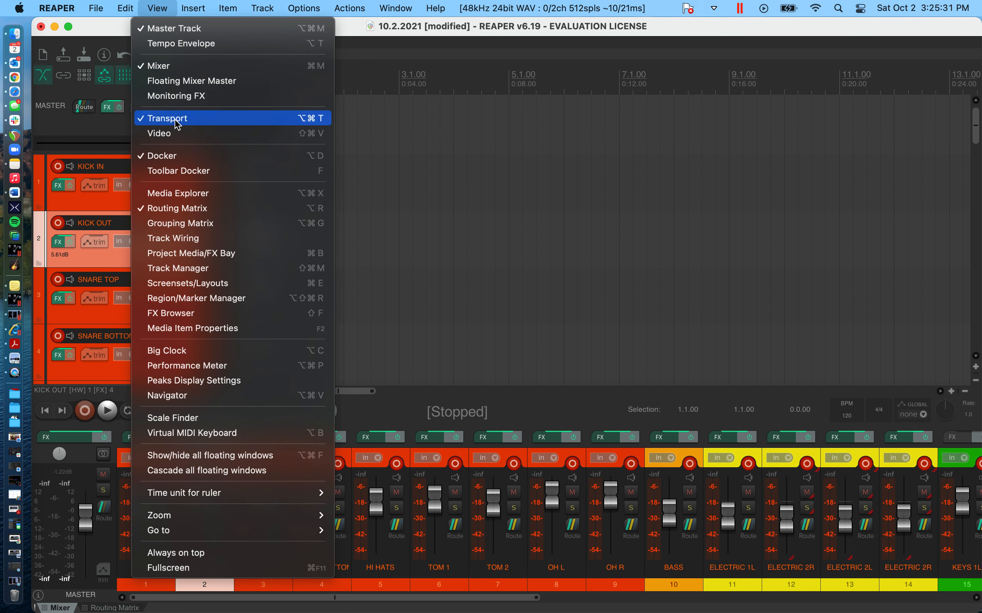
pyautogui.click(211, 120)
pyautogui.click(175, 9)
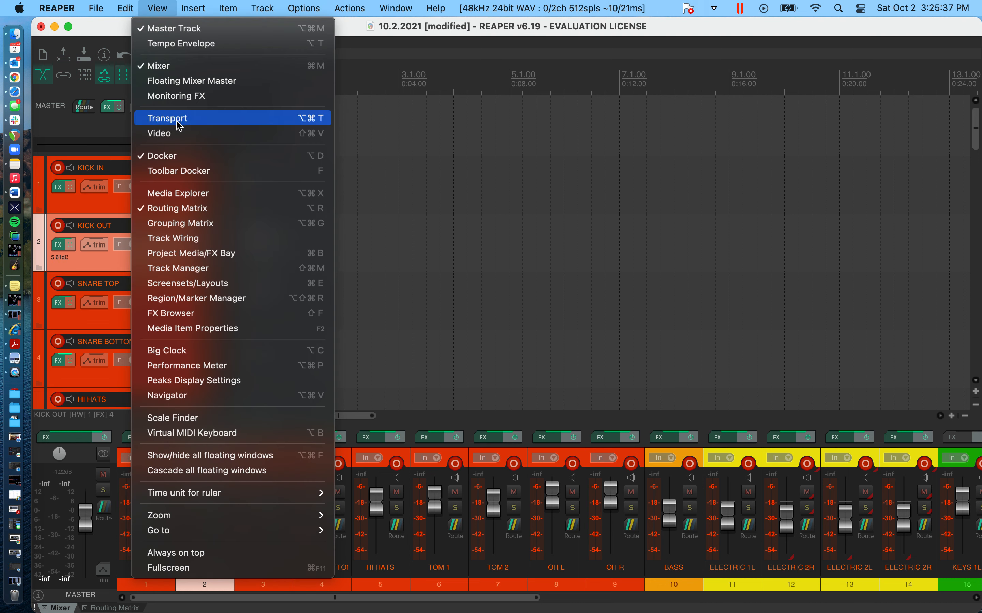
pyautogui.click(179, 122)
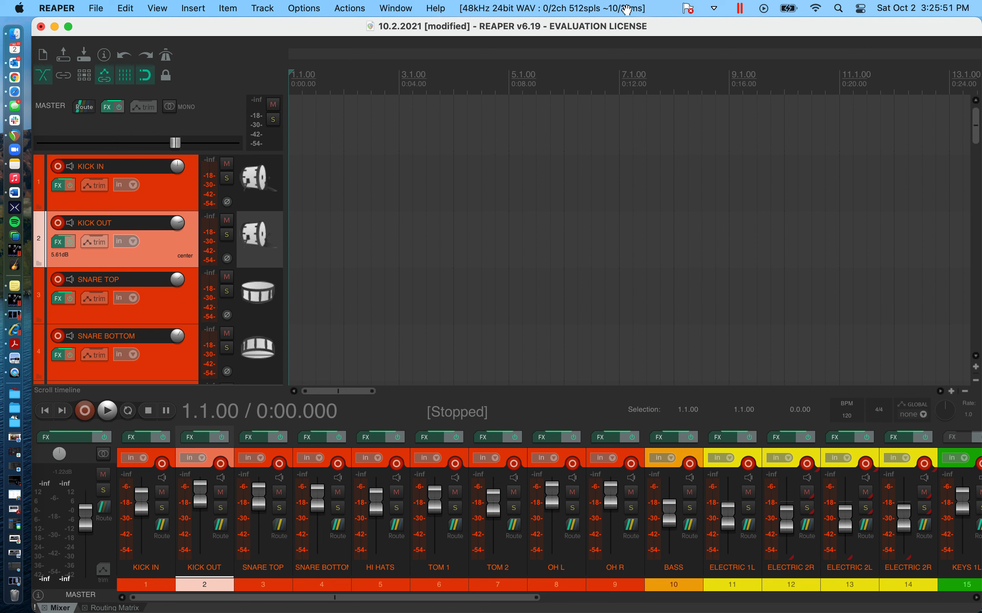
# Step: Switch to the desktop with the SD8 console software showing its Snapshots list
pyautogui.hotkey('ctrl', 'Right')
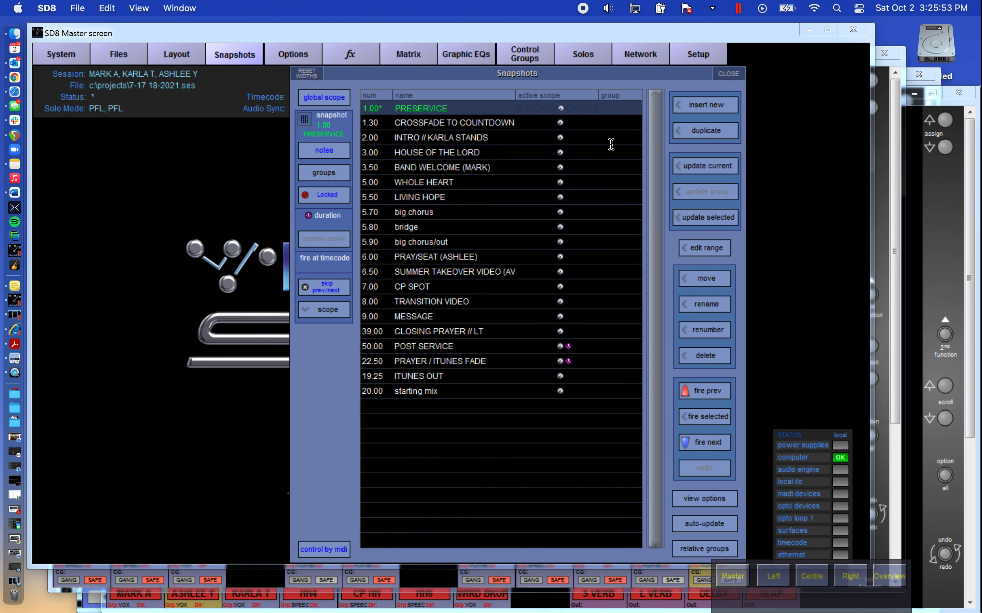